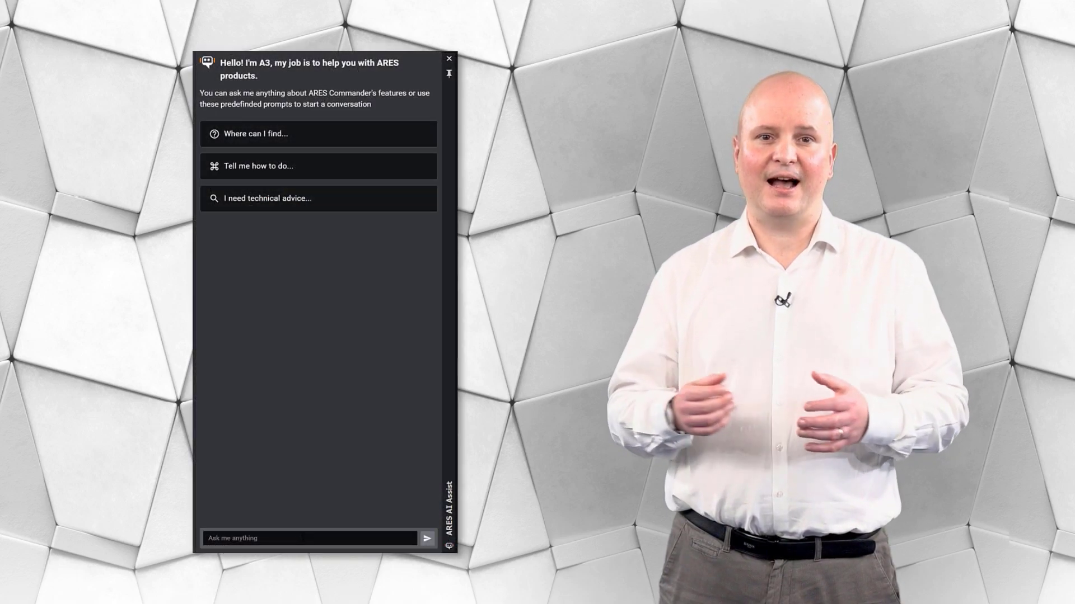
text(Suggest lay)
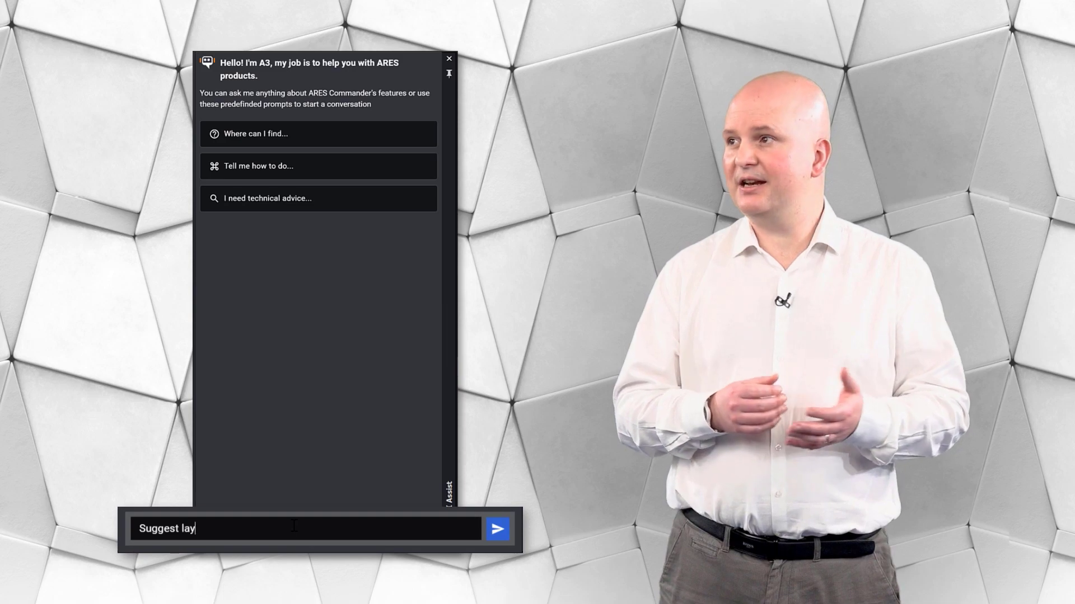
text(er names for an architectural drawing)
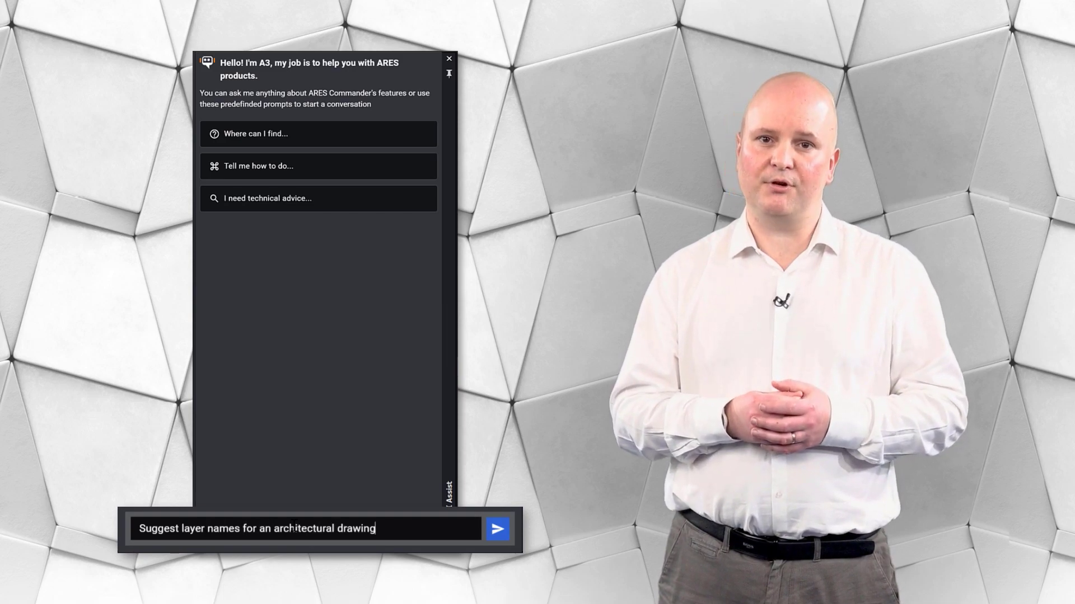
text(.)
Ask A3 which layer names to use for an architectural drawing, e.g. WALLS, DOORS, WINDOWS.
key(Return)
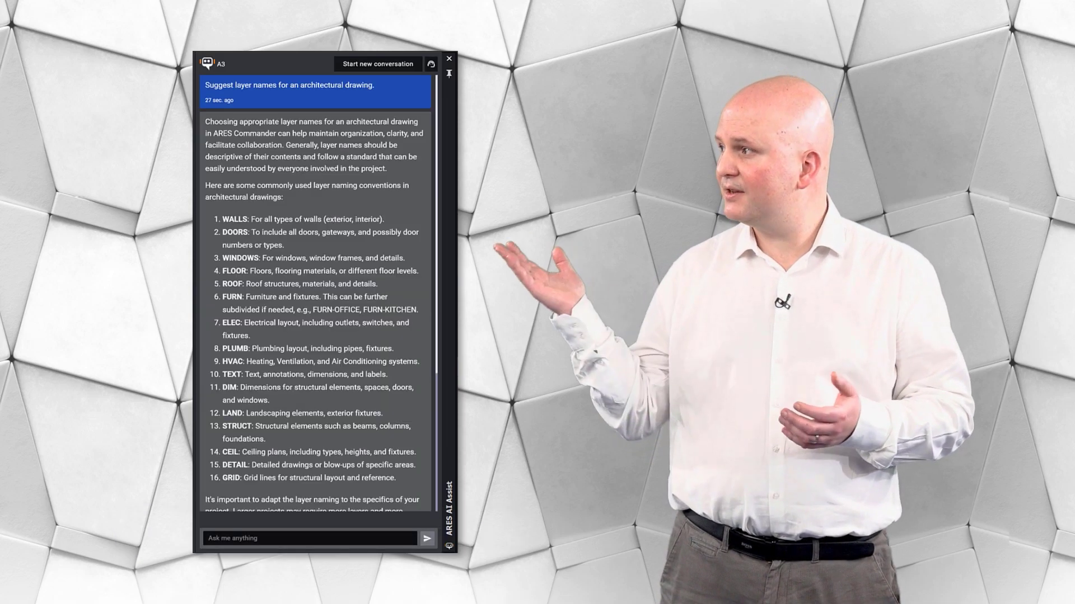
scroll(438, 288, down, 1)
scroll(439, 288, down, 1)
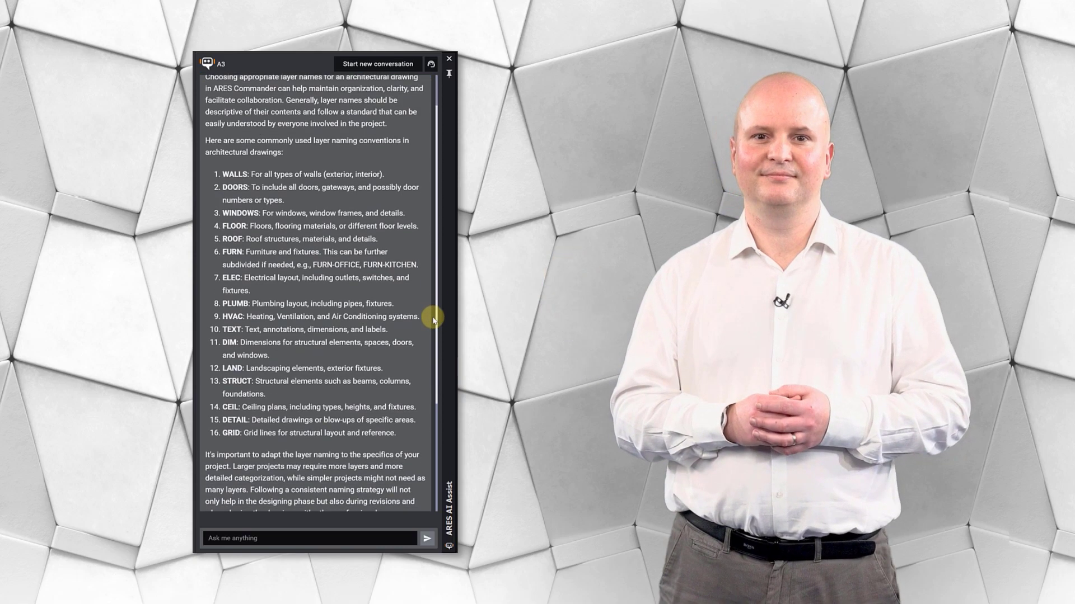
scroll(440, 314, down, 1)
scroll(429, 343, down, 1)
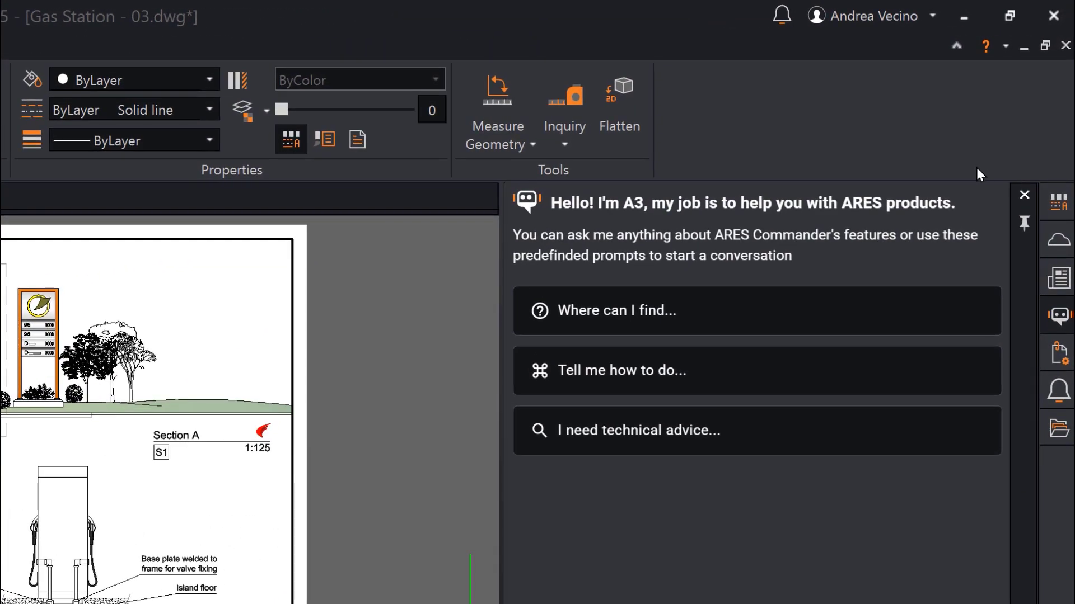
click(1024, 195)
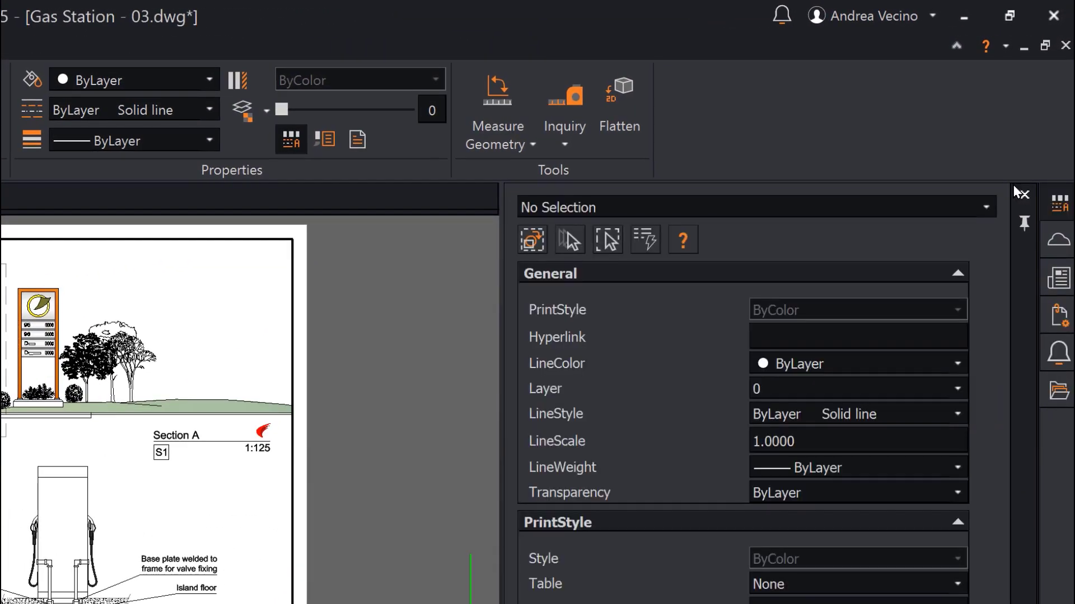
right_click(860, 115)
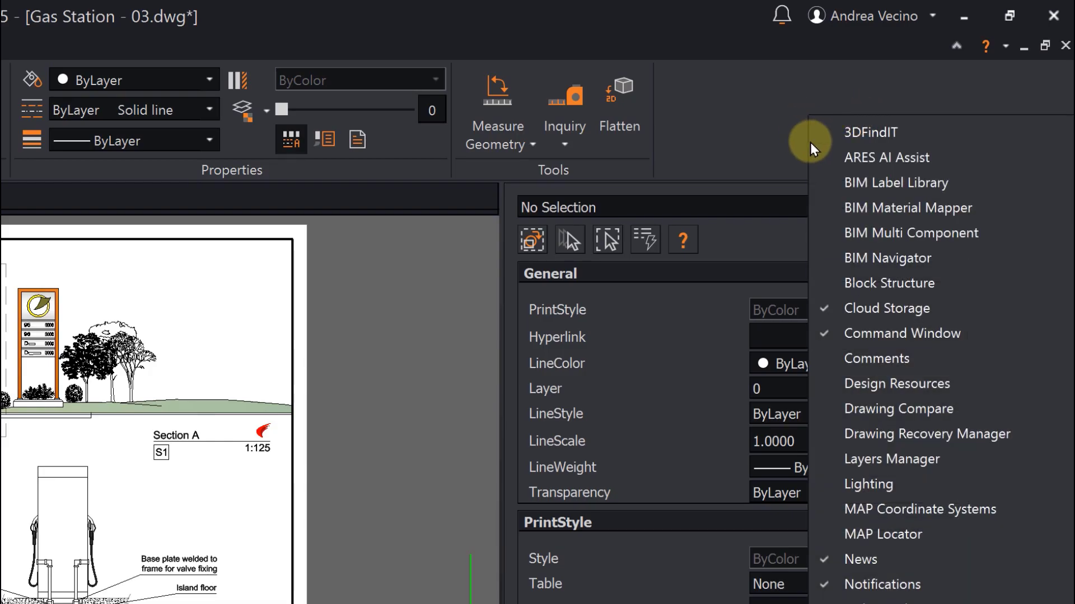
click(889, 158)
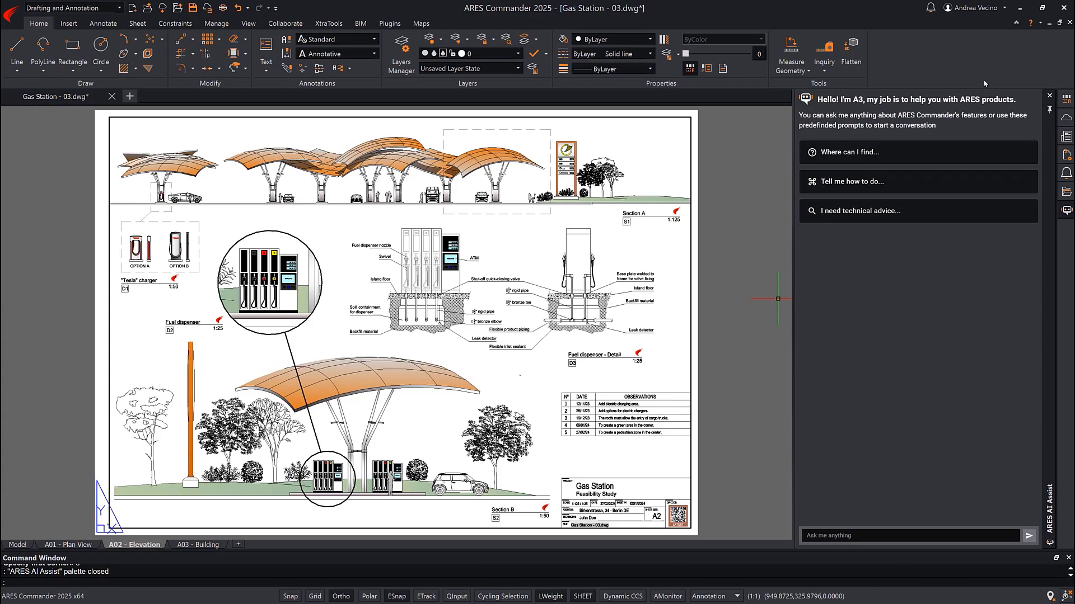
Dock the AI Assist palette on the left, float it, then bring it back into the window.
drag(1051, 134, 167, 131)
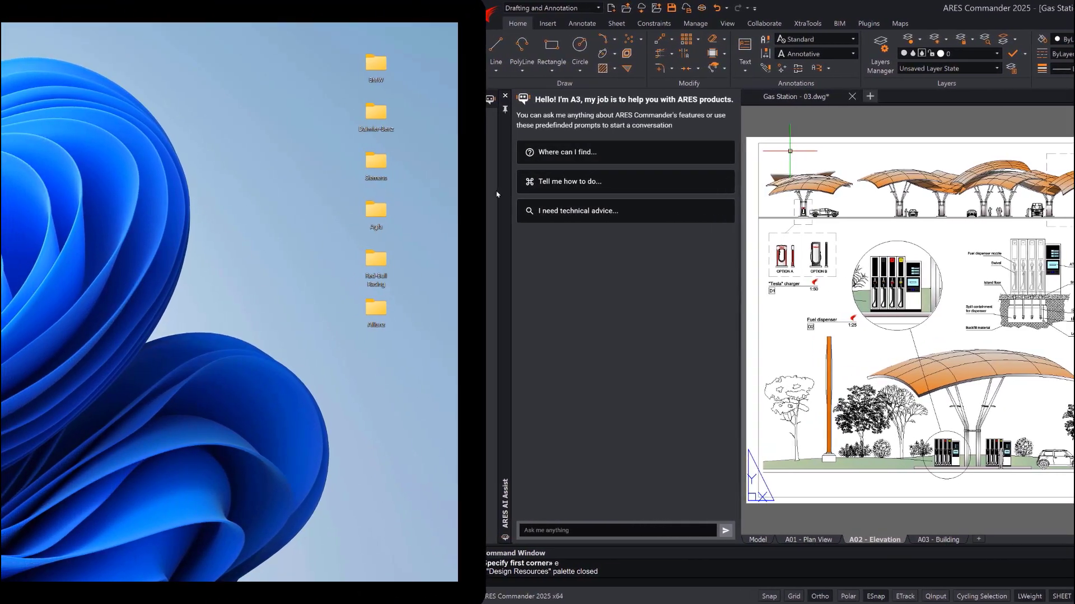
drag(496, 195, 131, 180)
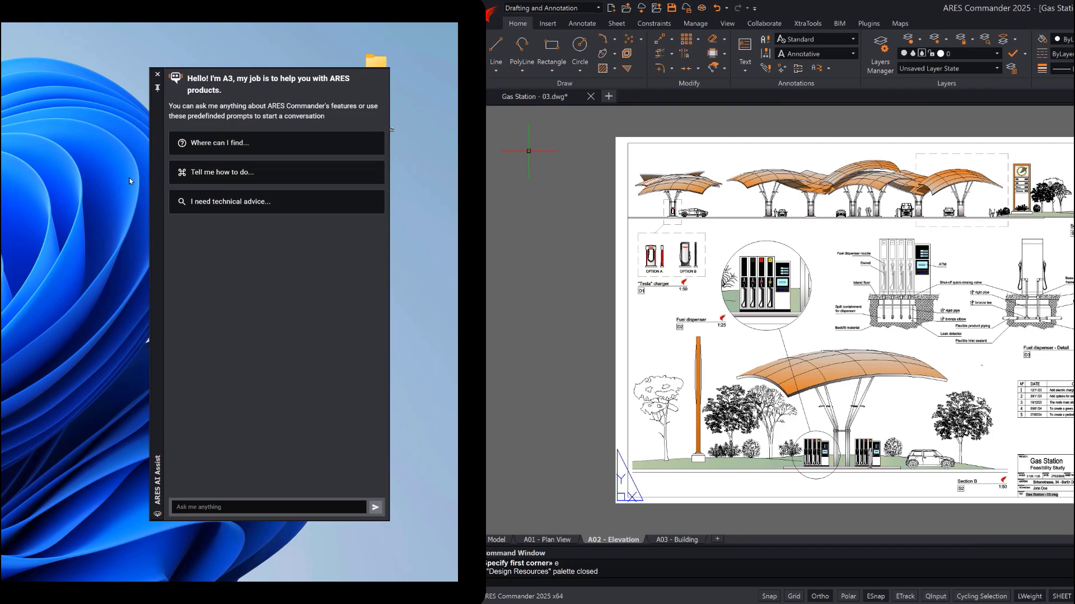
drag(155, 187, 503, 226)
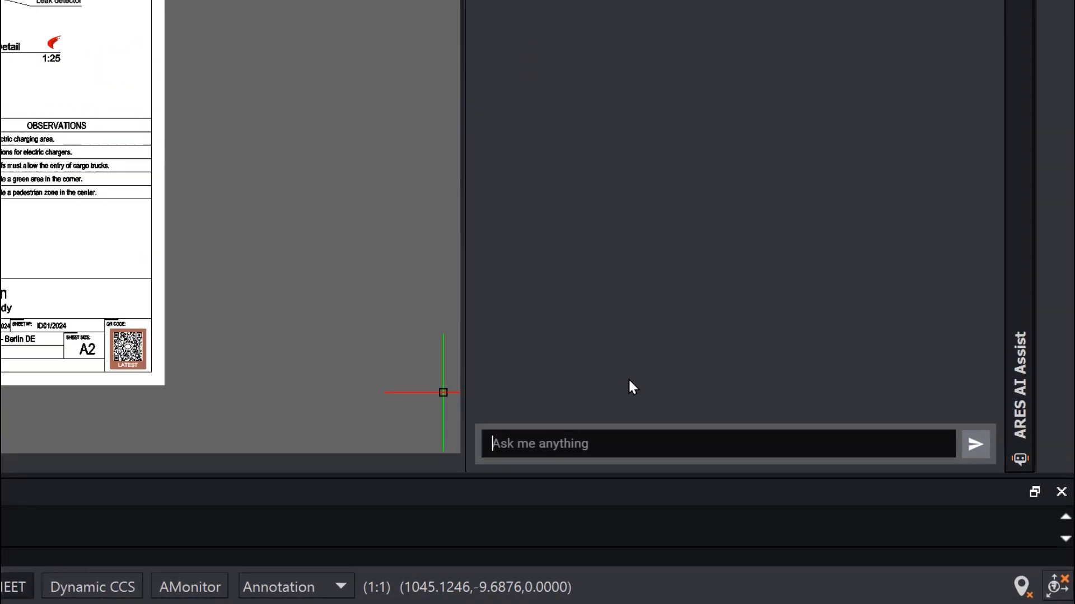
text(¿Sabes hablar español?)
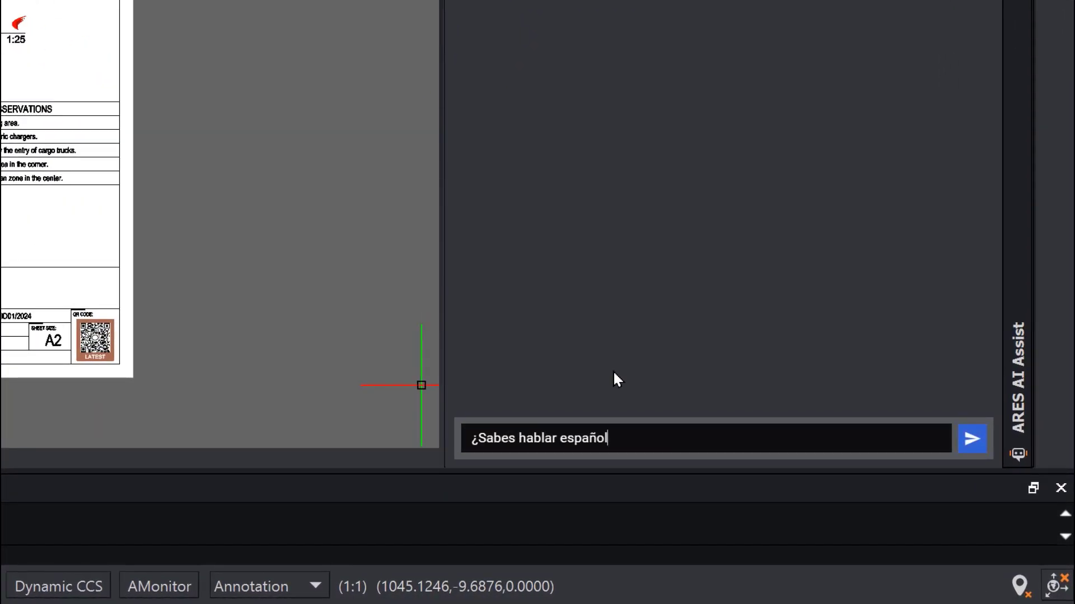
Ask A3 in Spanish about copying properties, read the MATCHPROP answer, then reset the chat.
key(Return)
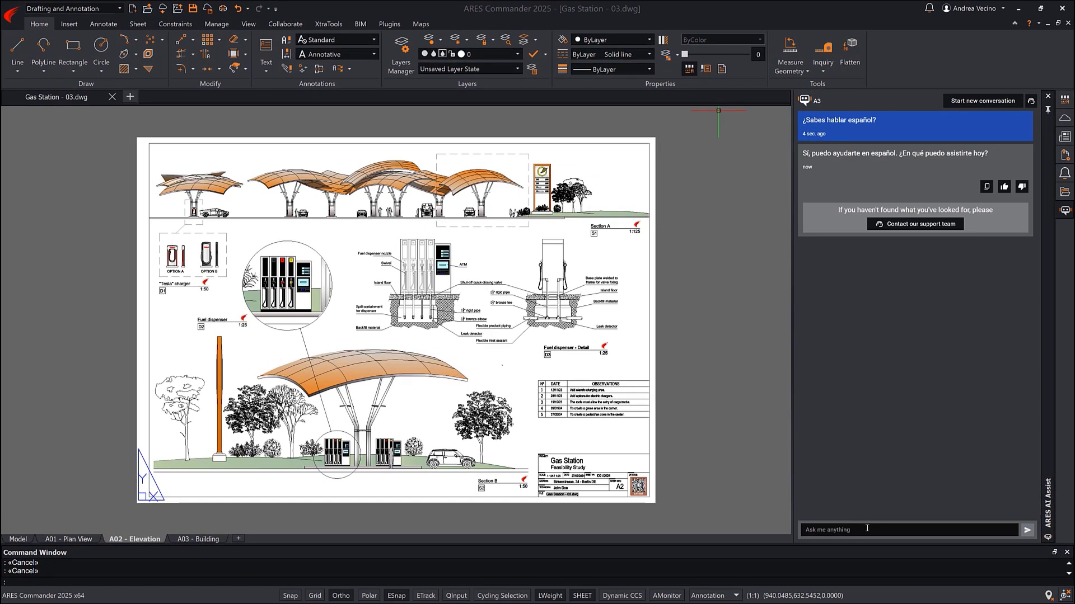
text(¿)
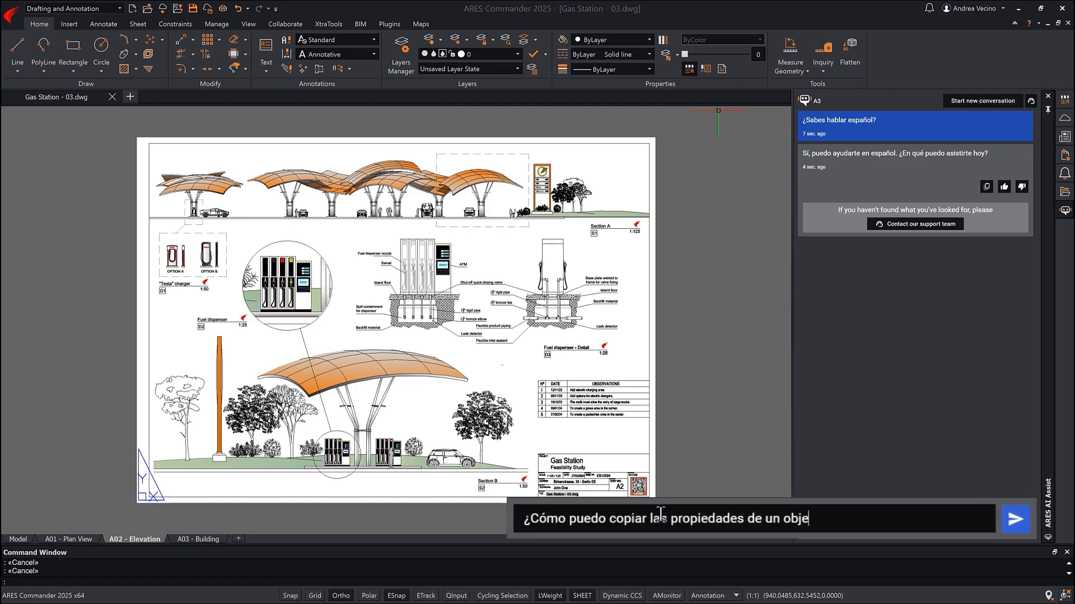
click(860, 529)
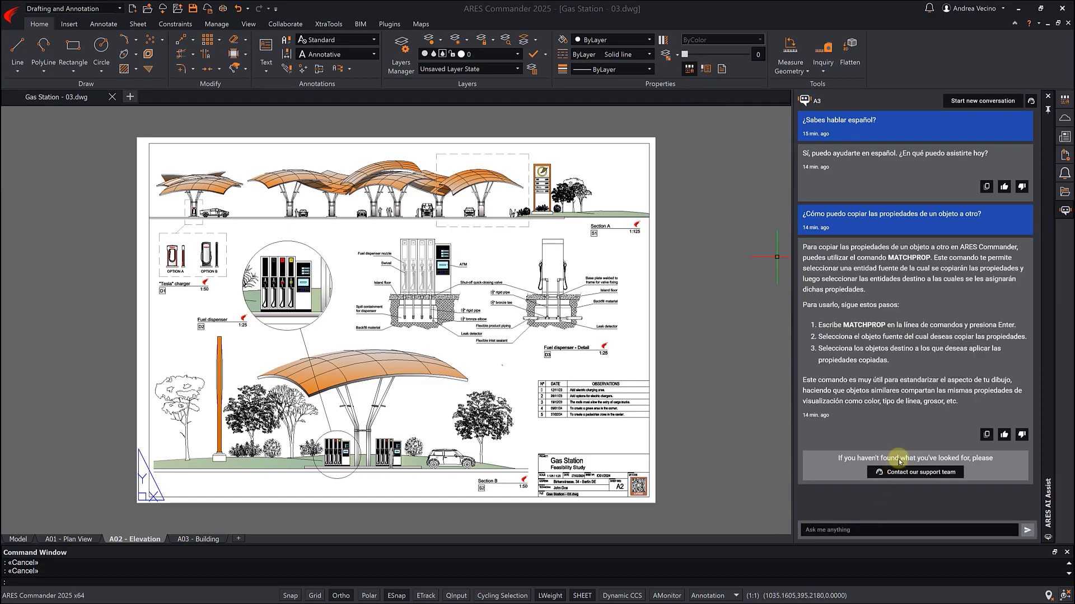
click(987, 100)
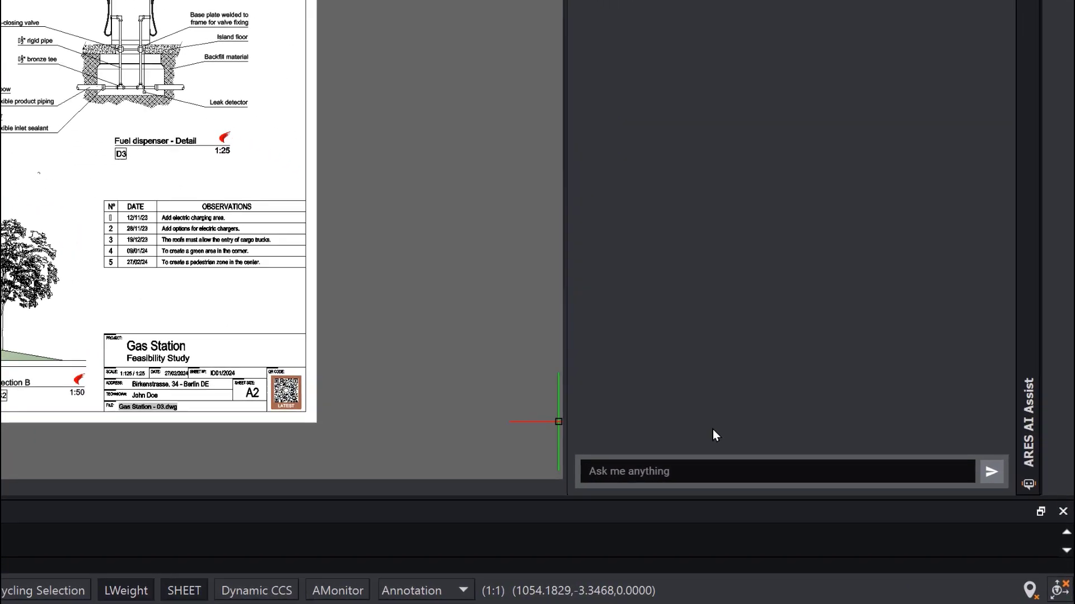
text(Where is the PDF imp)
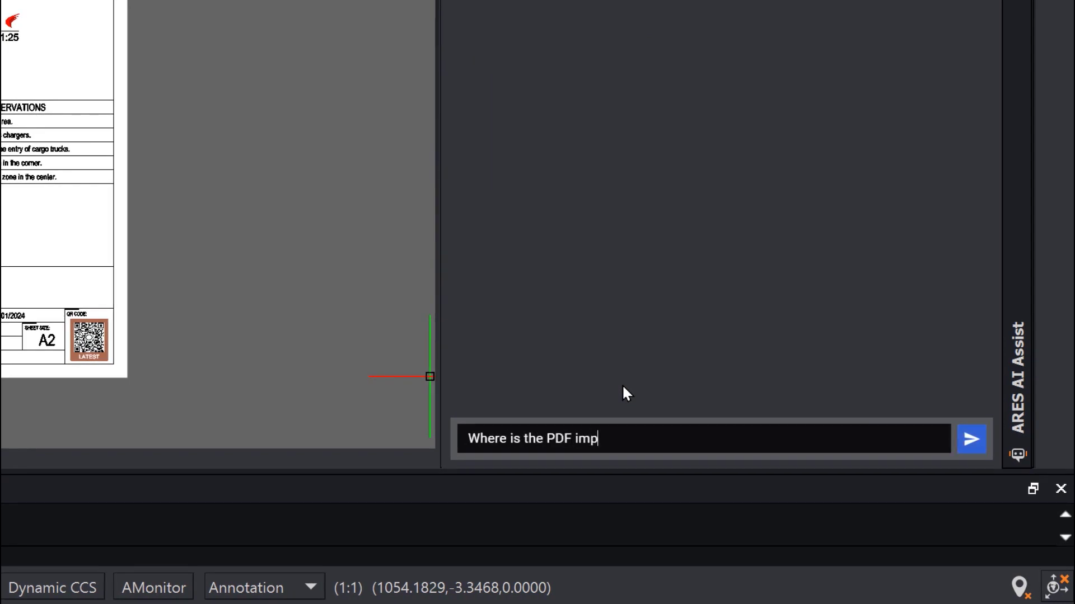
Ask A3 where PDF import is, then open and close PDF Import from the Insert tab.
key(Return)
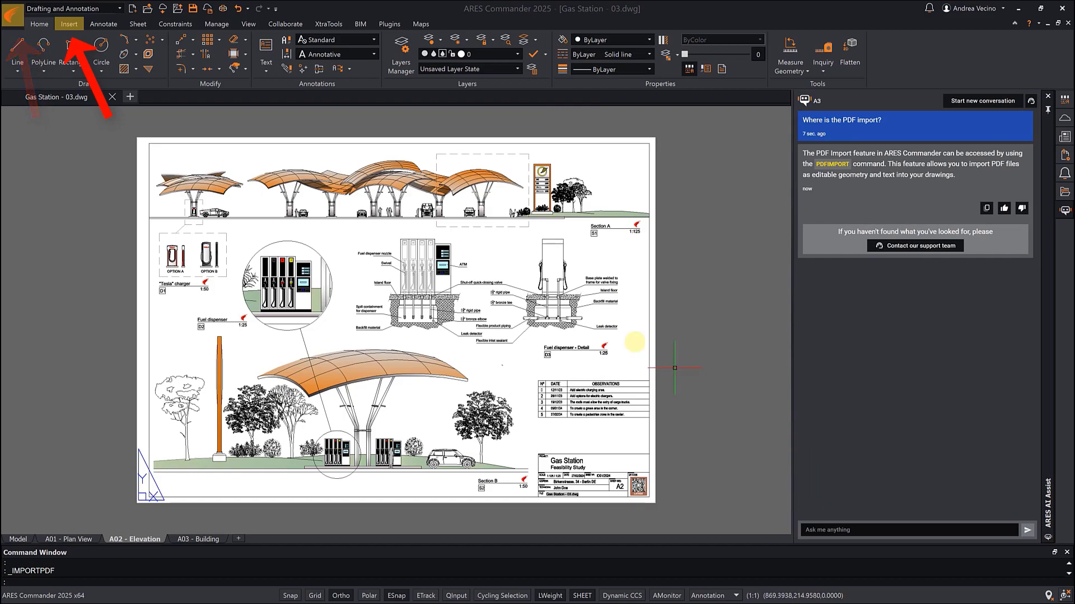
click(69, 24)
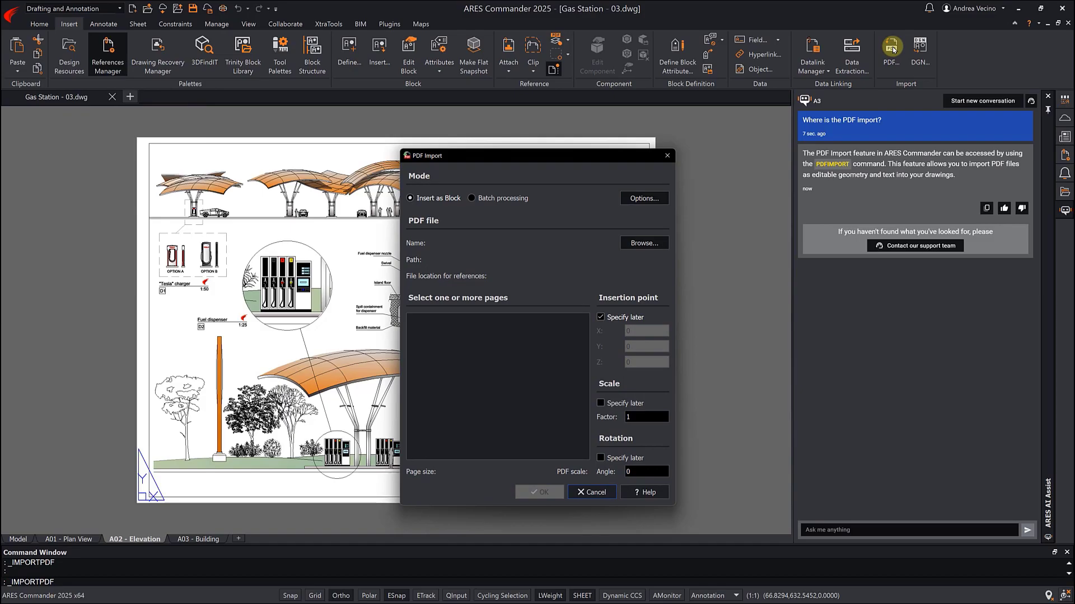
click(669, 154)
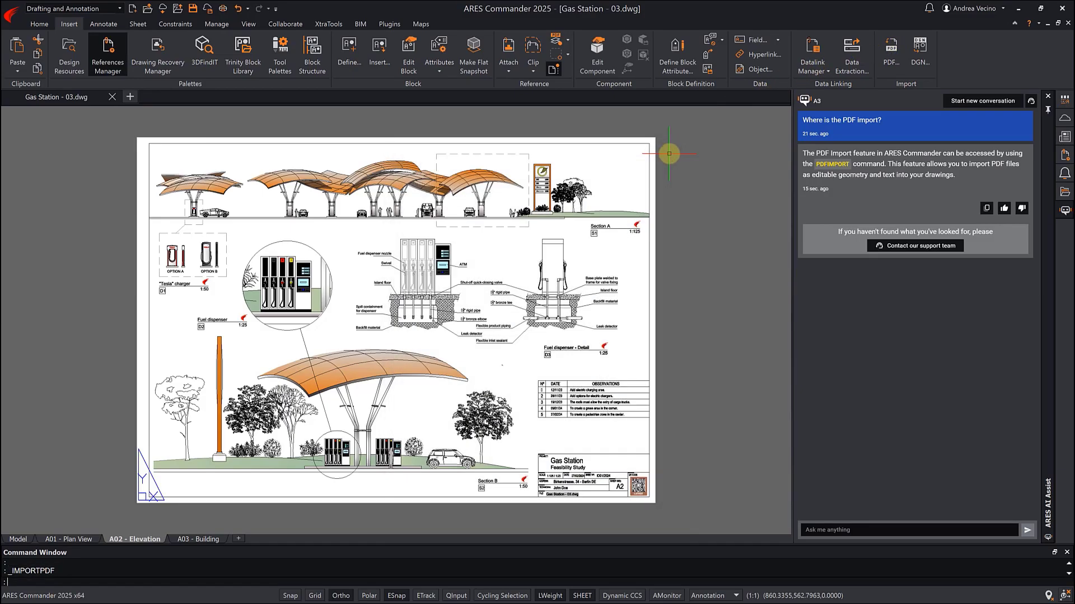
click(999, 101)
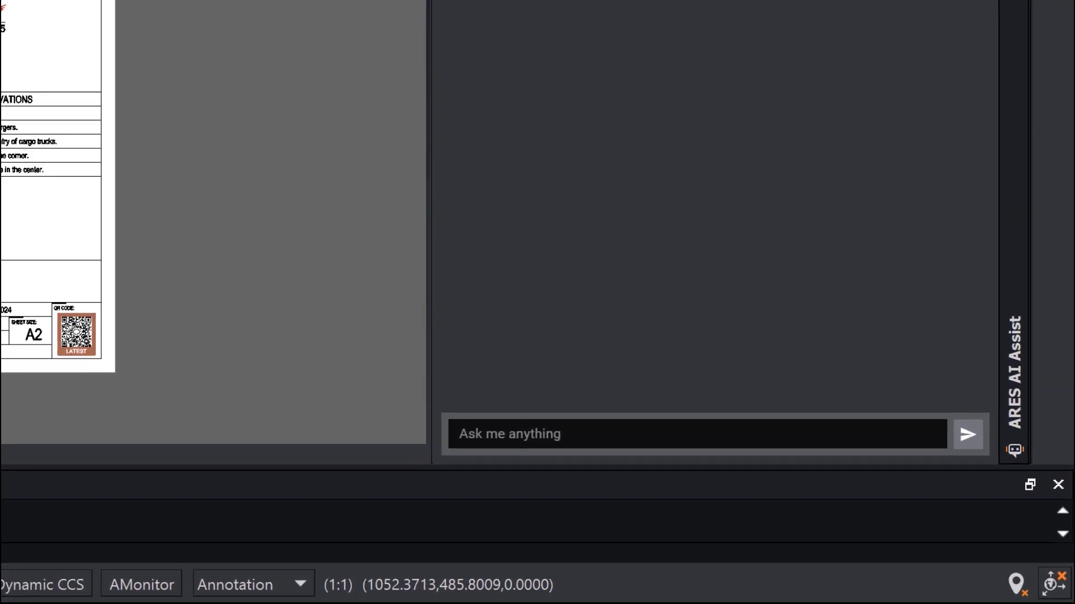
Ask A3 how to create a view-only link (SAVETOCLOUDSTORAGE), then clear the chat.
click(550, 435)
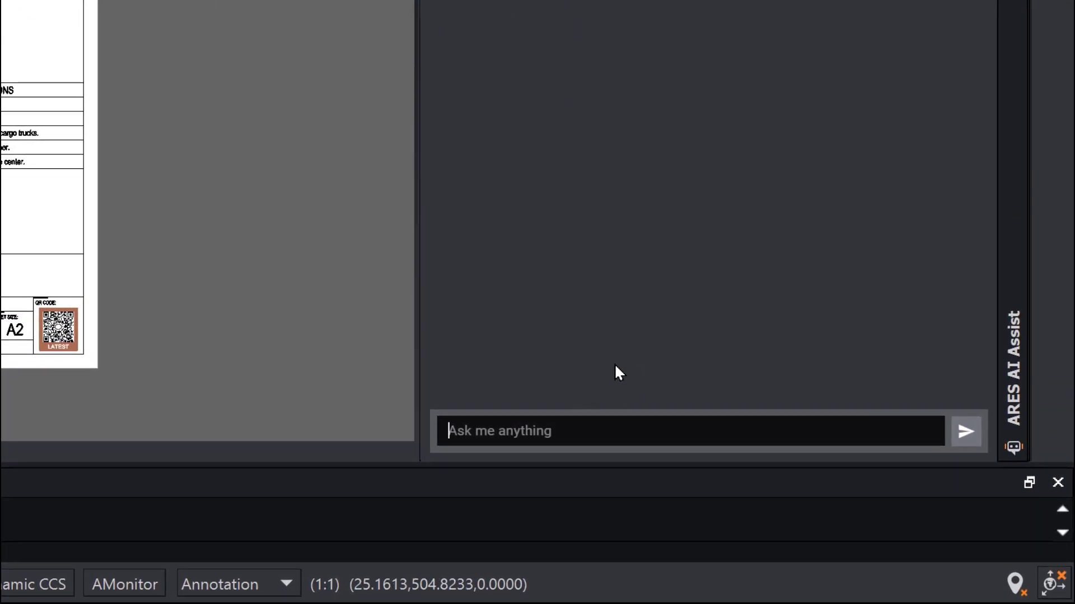
text(How to create a View-only)
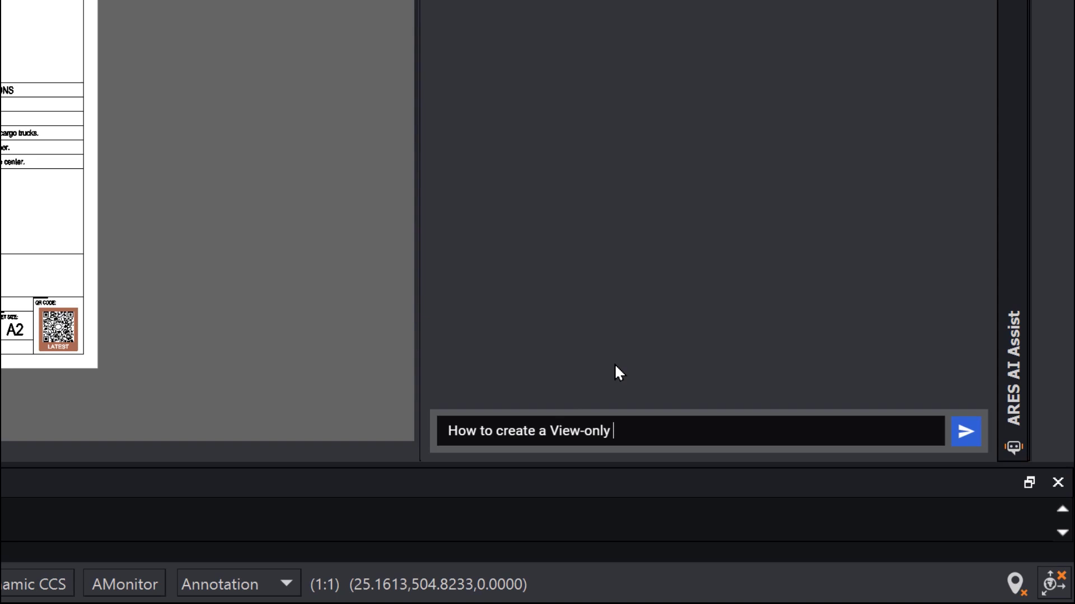
text( link in ARES Commander from the curr)
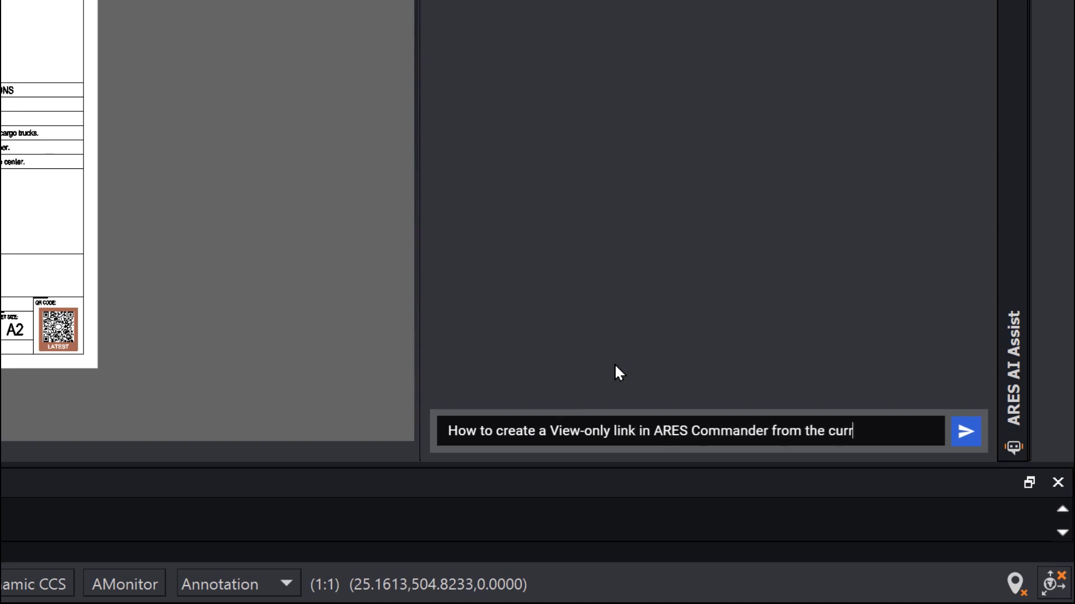
text(wing?)
key(Return)
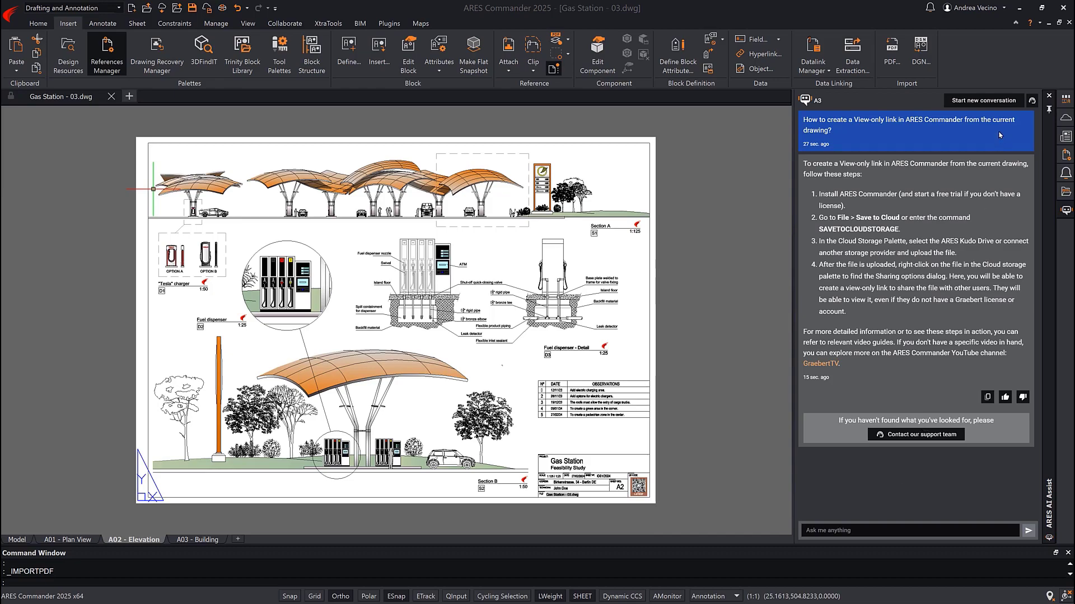
click(984, 100)
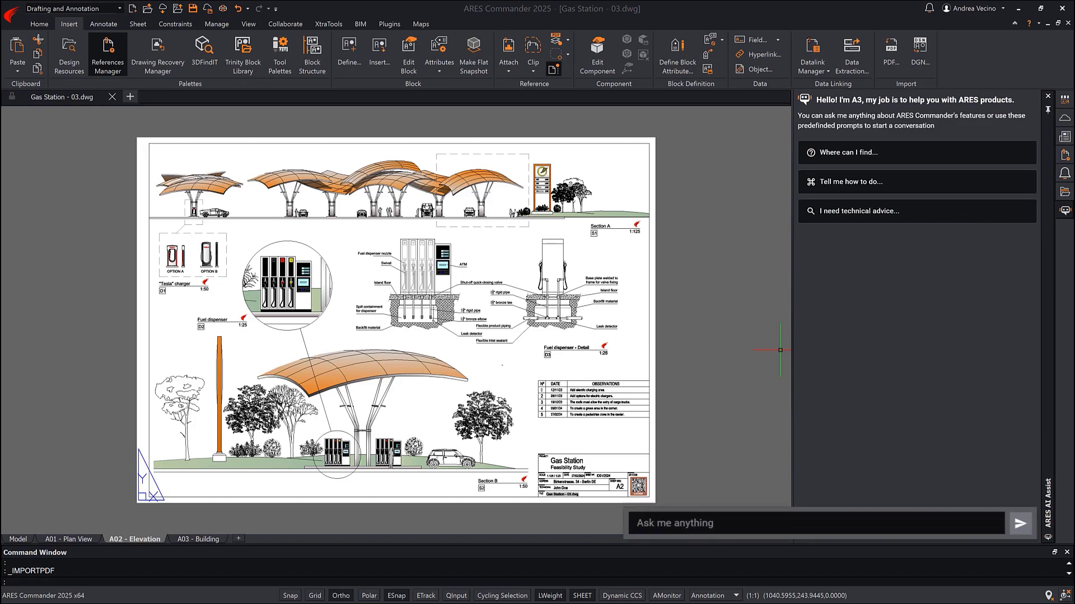
text(Convert 3 US galons in liters)
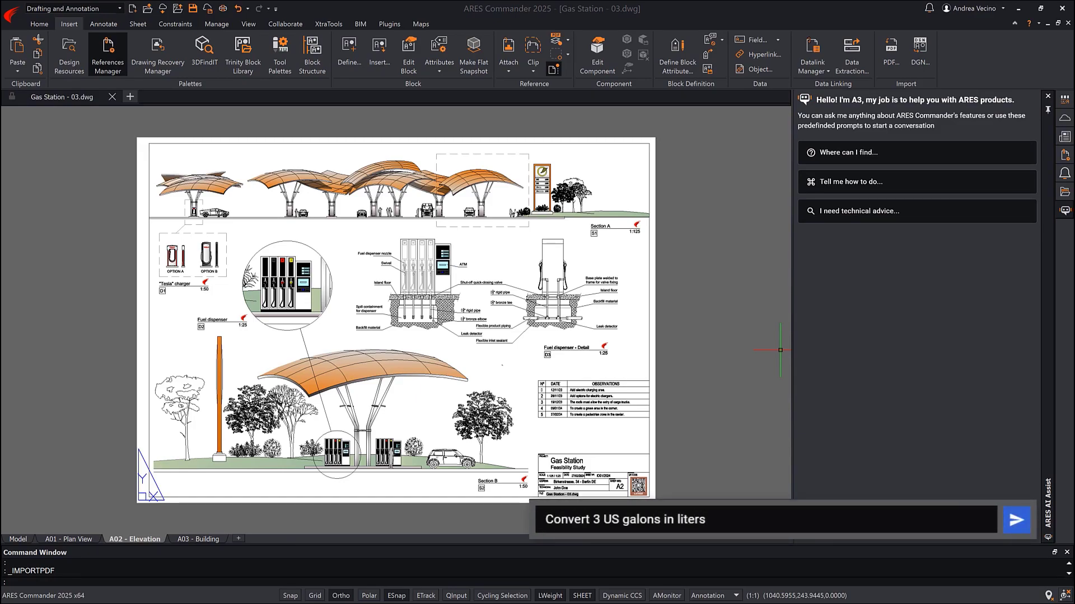
Ask A3 to convert 3 US gallons to liters (about 11.356 L).
key(Return)
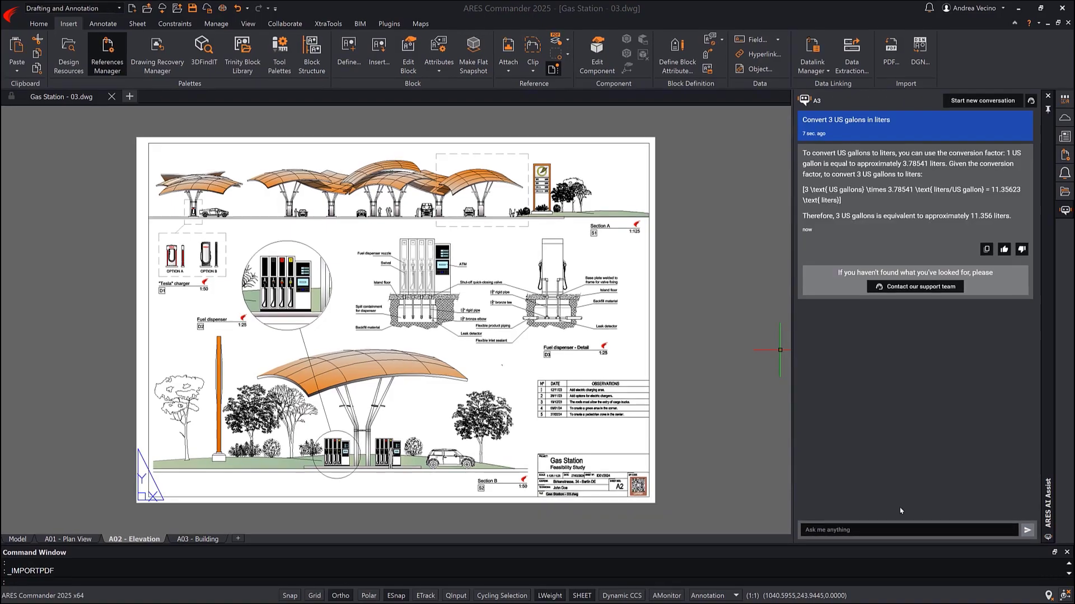
text(How many tiles of 60)
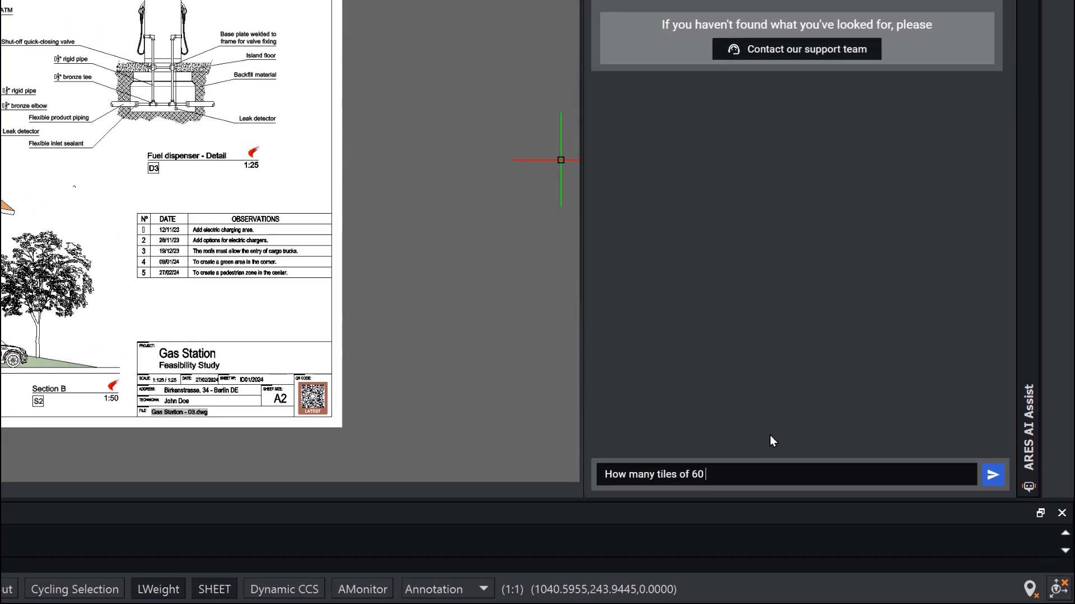
text( x 90 cm to cover a f)
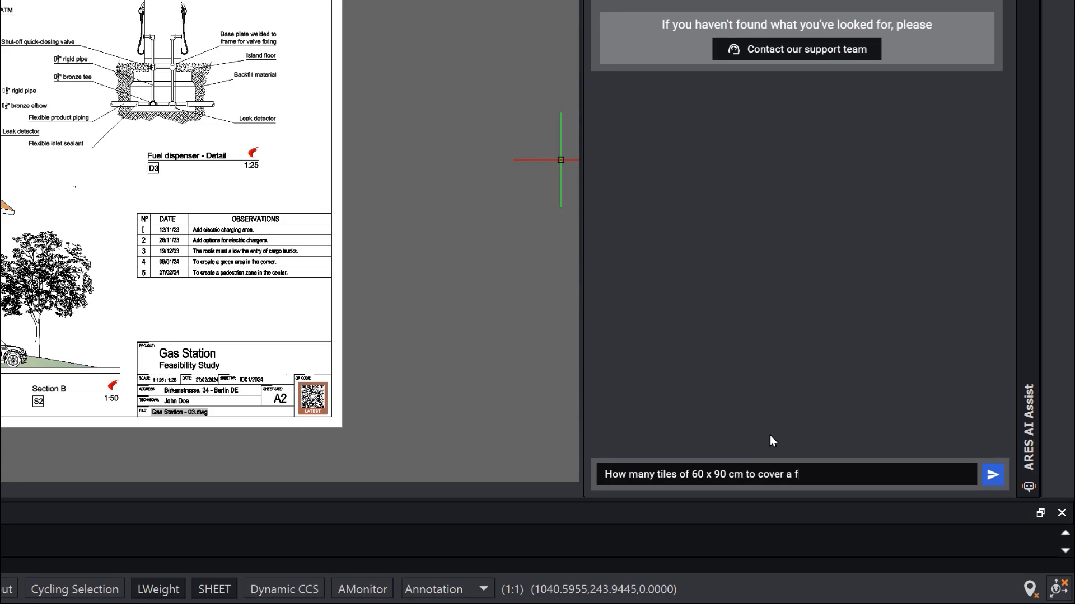
text(loor that is 12 m long)
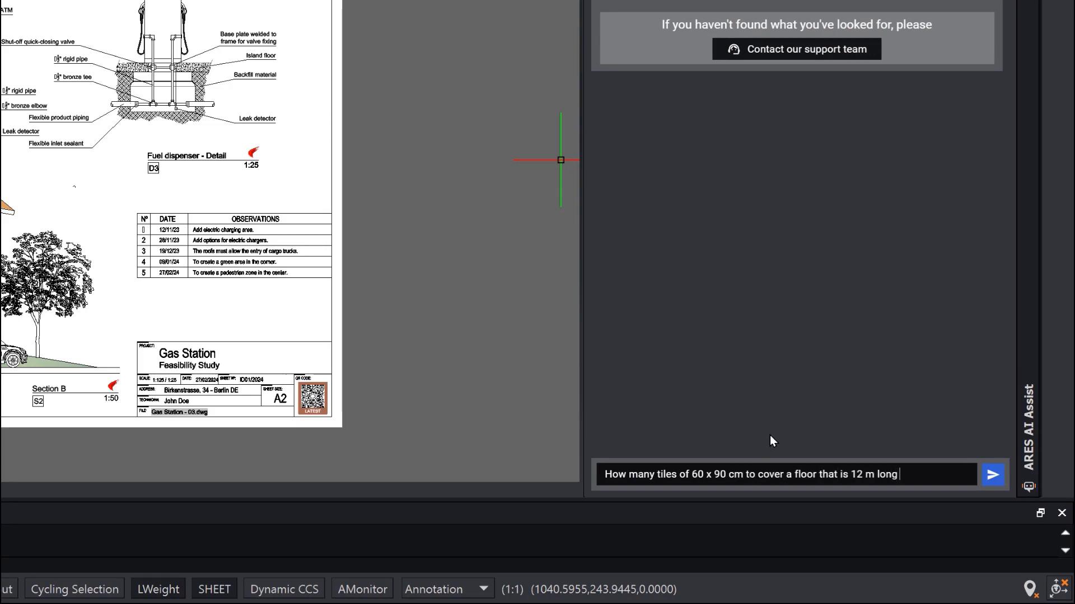
text( and 7 m large?)
Ask A3 how many 60 x 90 cm tiles cover a 12 x 7 m floor (156).
key(Return)
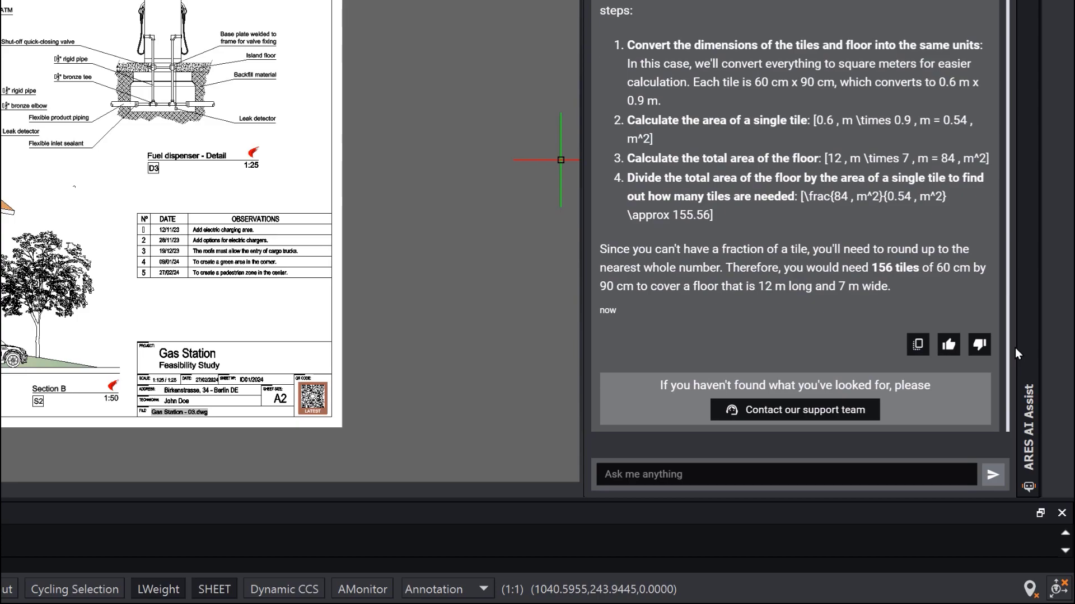
text(Suggest me)
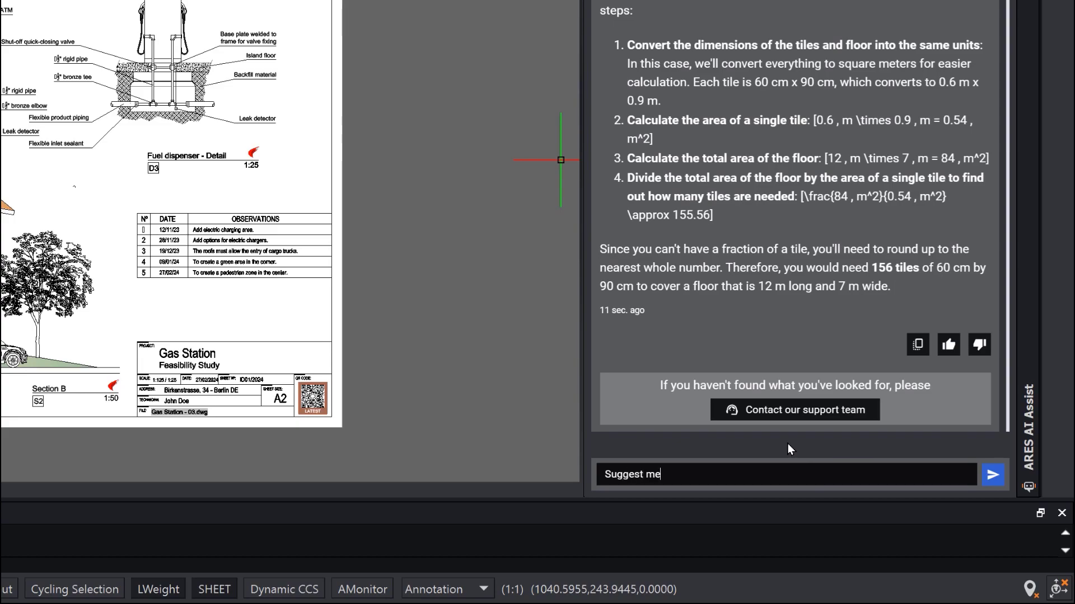
text(thods to reinforce a bearing)
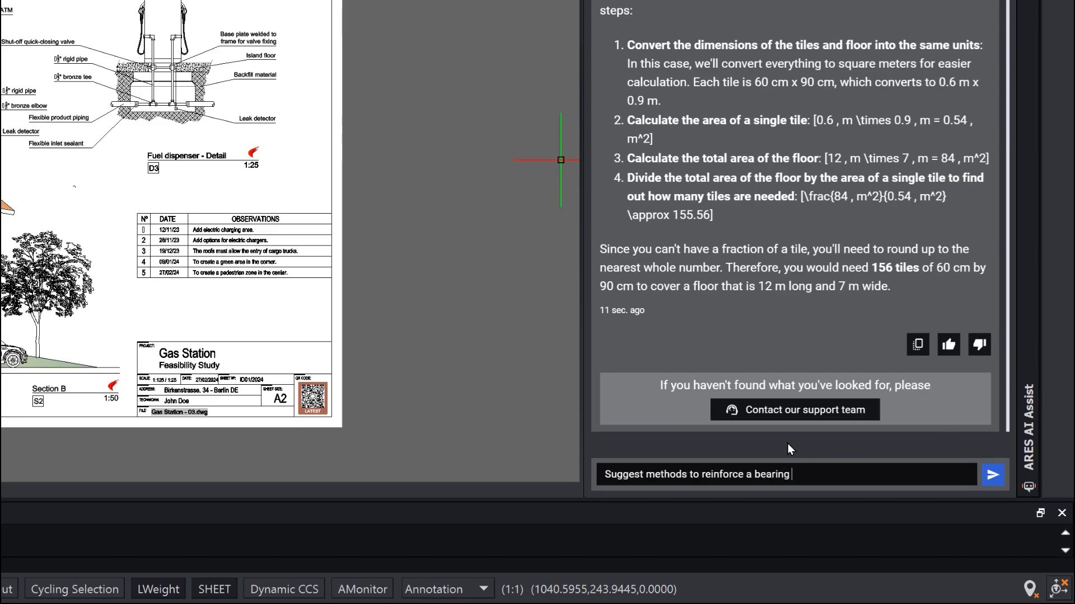
text(wall when space is limited.)
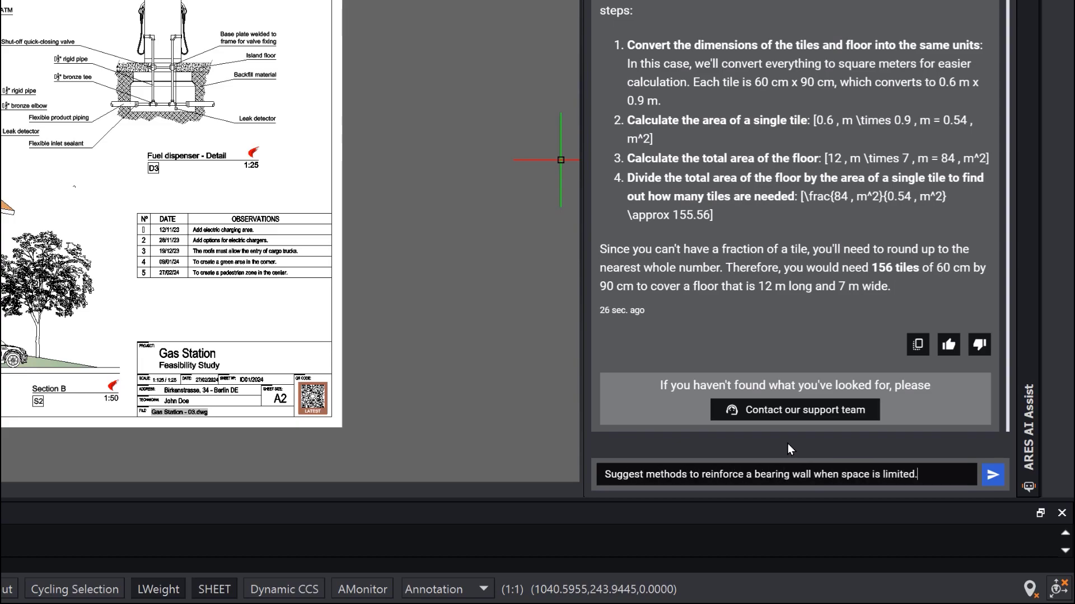
Ask A3 how to reinforce a bearing wall in limited space, e.g. steel plates or FRP.
key(Return)
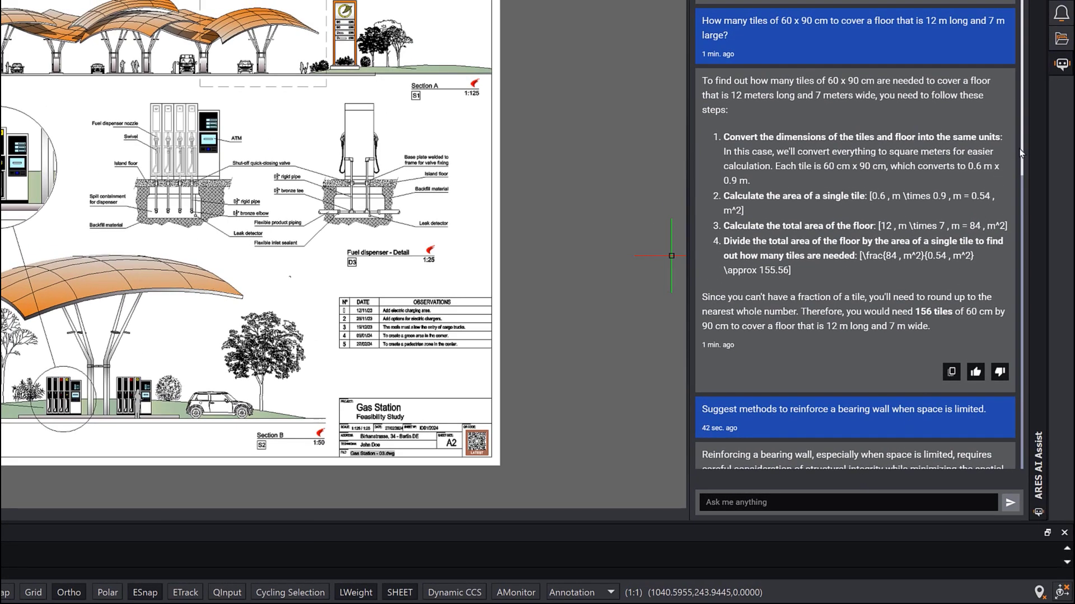
drag(1022, 151, 1014, 327)
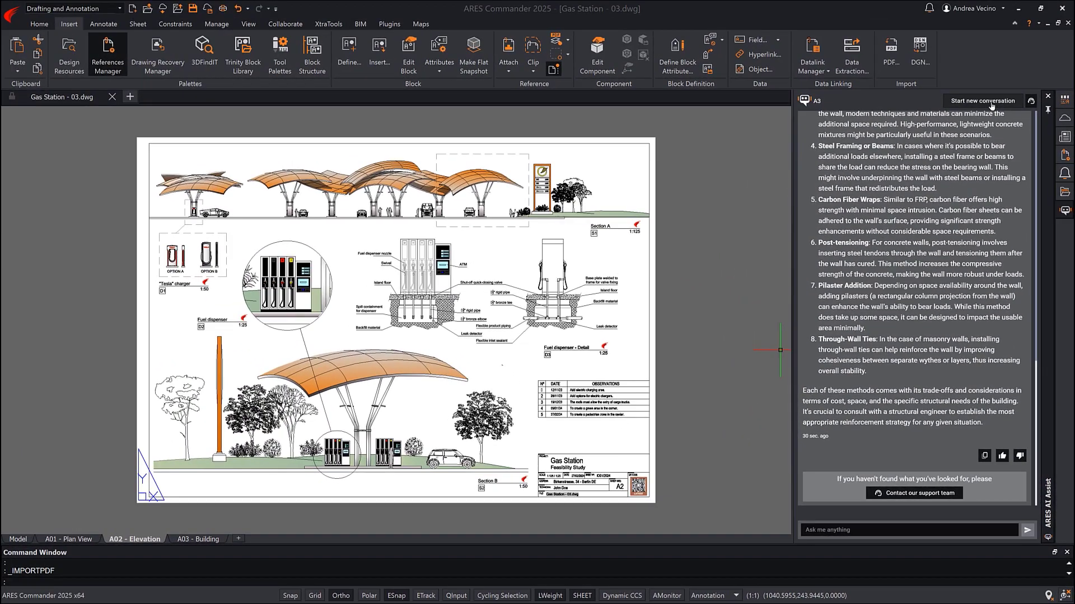
In a new chat, ask A3 which command counts blocks, getting BCOUNT.
click(982, 100)
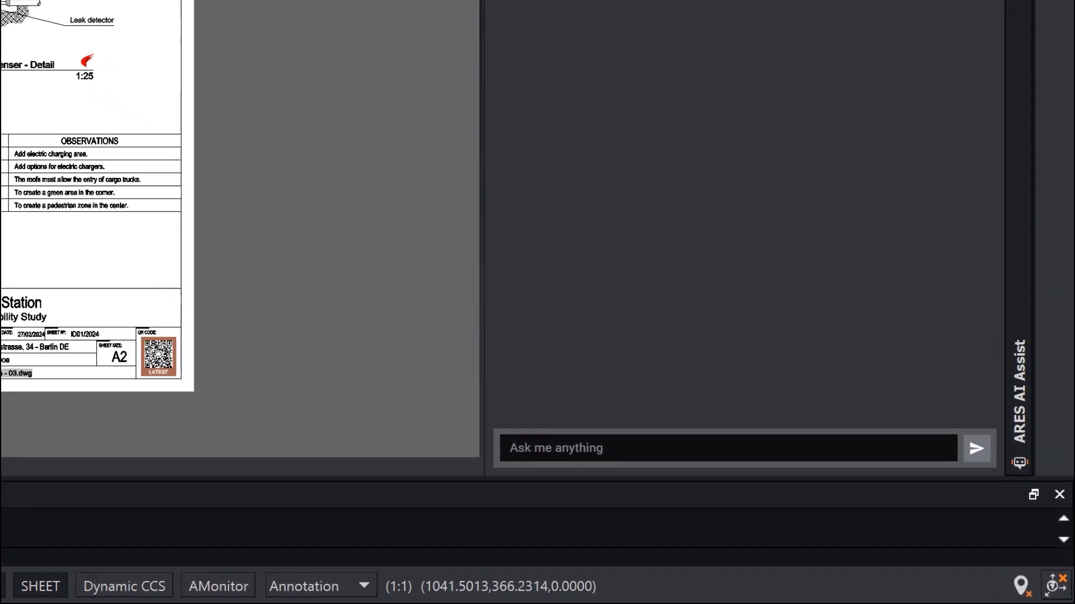
text(Recommend me a command that allows me to count the number)
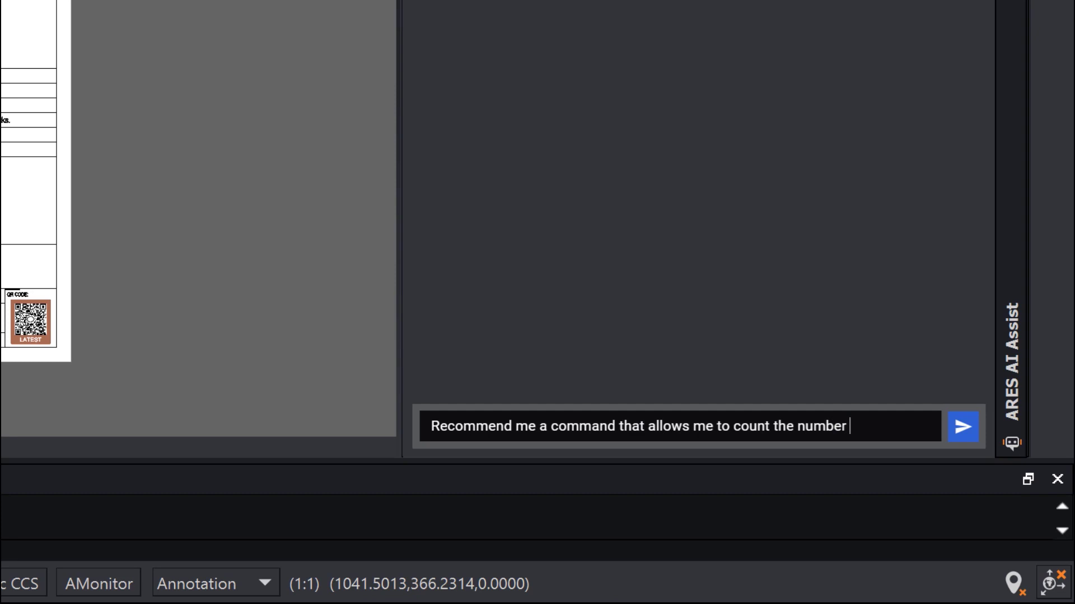
text(n a drawing)
key(Return)
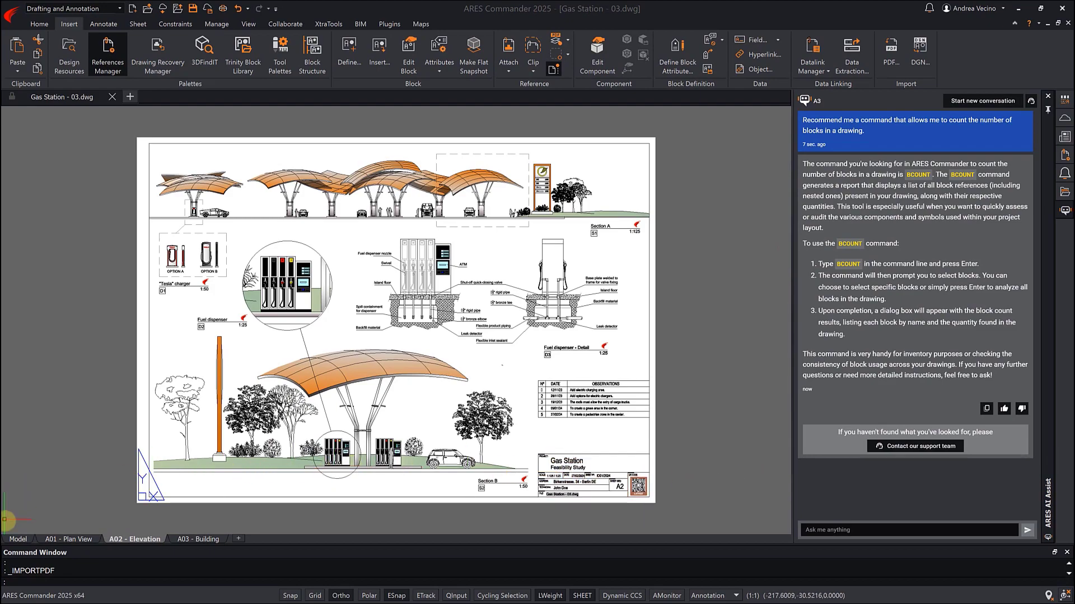
Count the 'Table and chairs - 02' blocks with BCOUNT and place a 10-insertion Blocks Table.
click(19, 540)
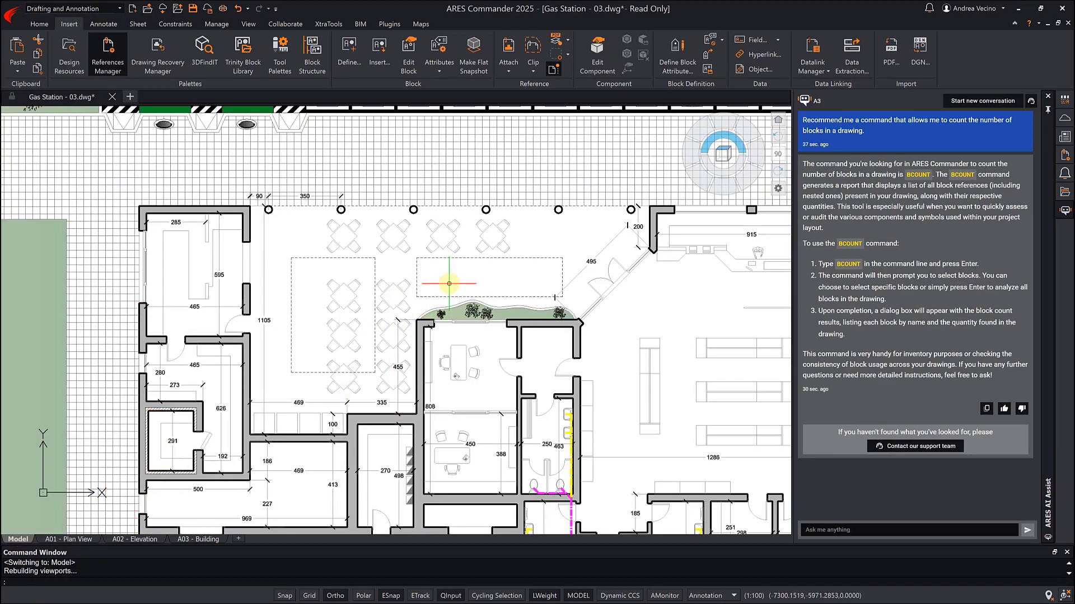
text(Bbcount)
key(Return)
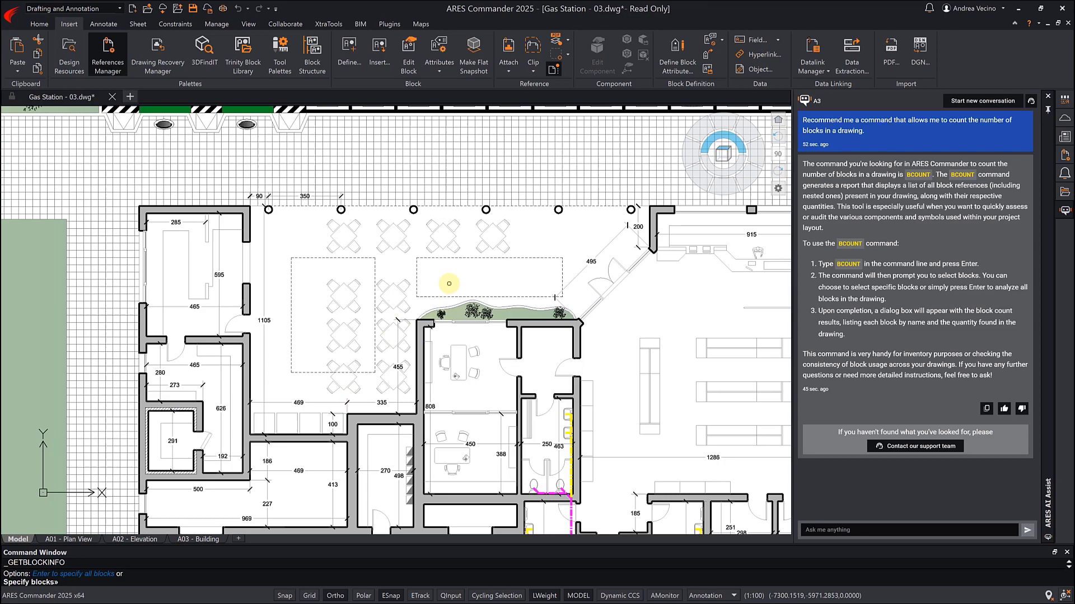
click(394, 247)
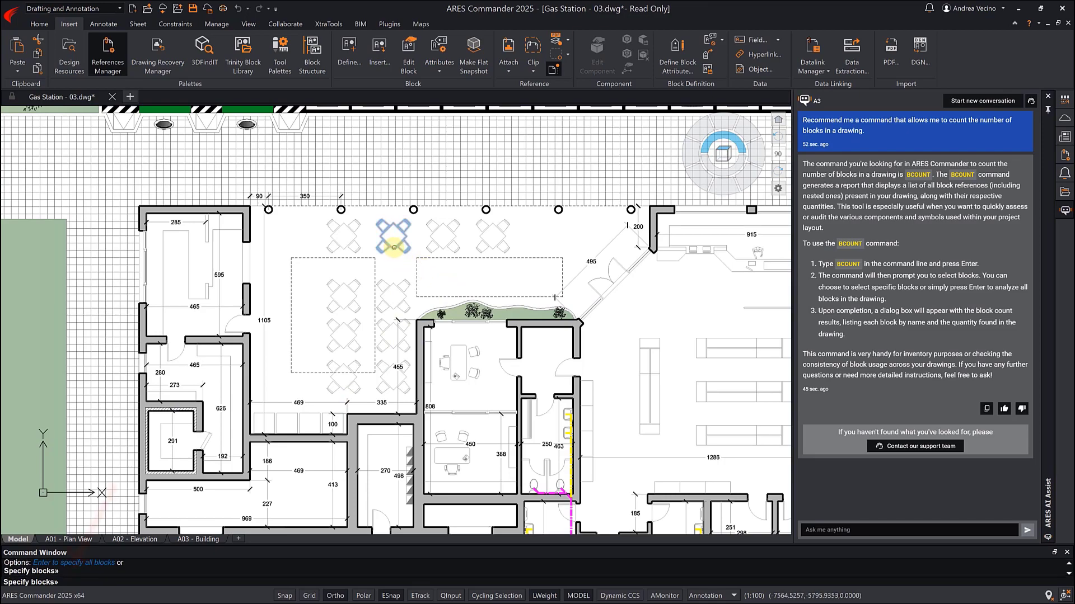
key(Return)
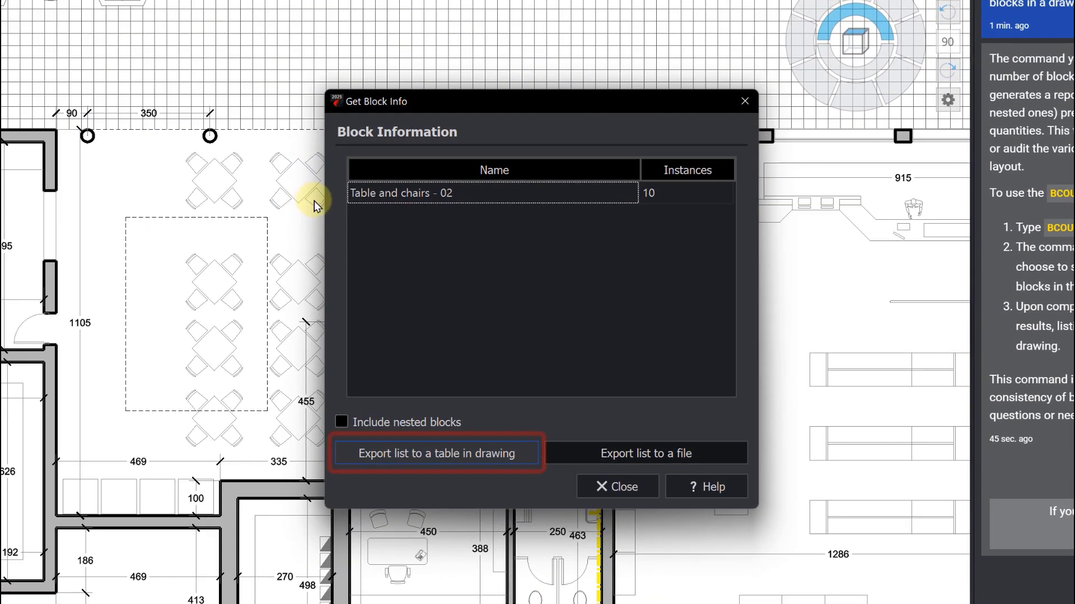
click(472, 448)
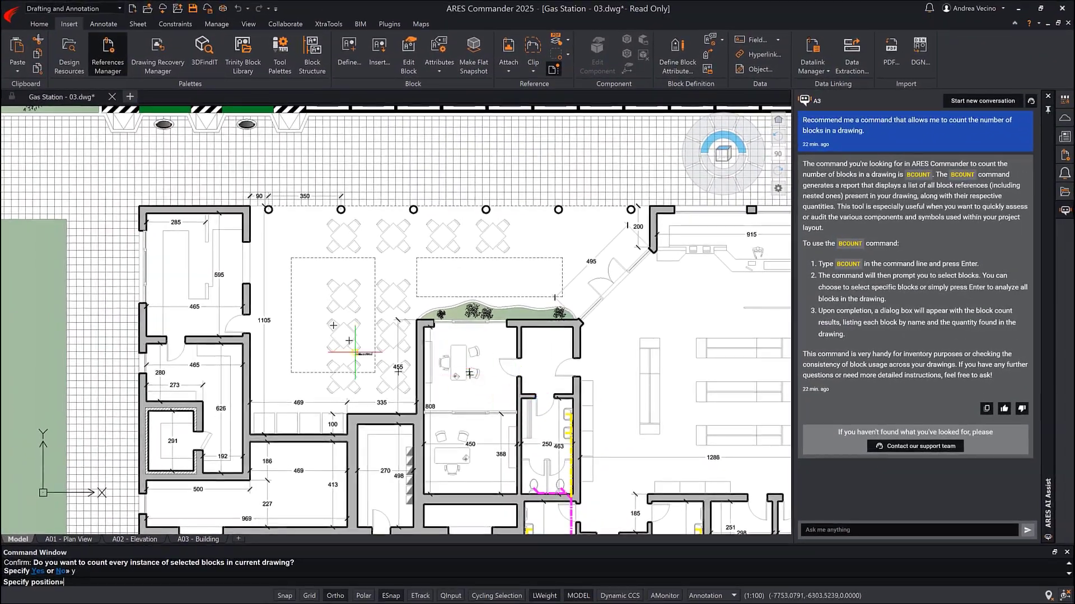
scroll(33, 377, up, 10)
scroll(422, 319, up, 5)
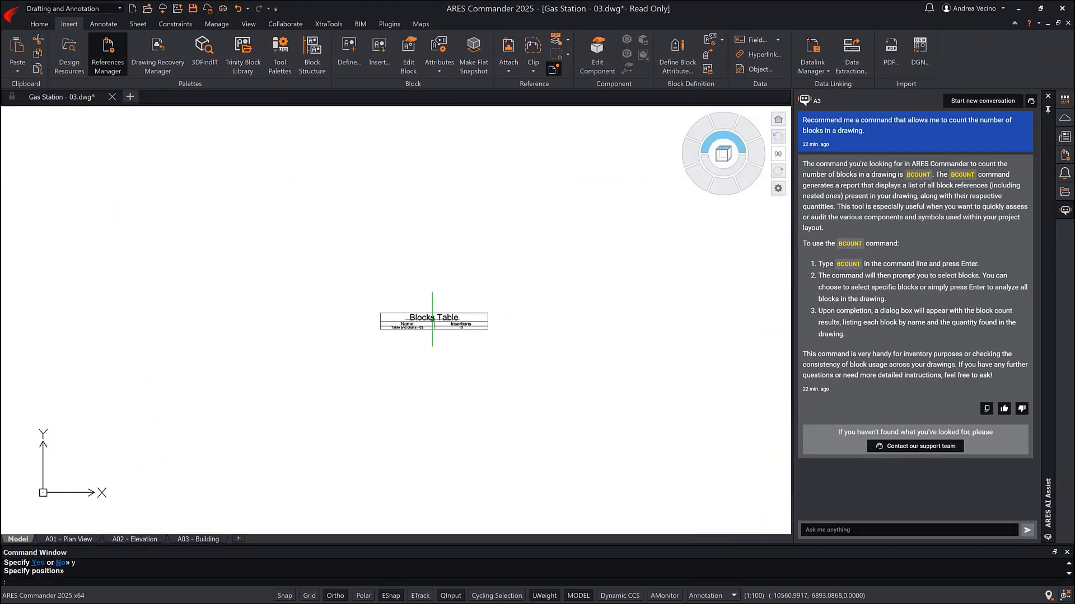
scroll(432, 337, up, 5)
click(434, 336)
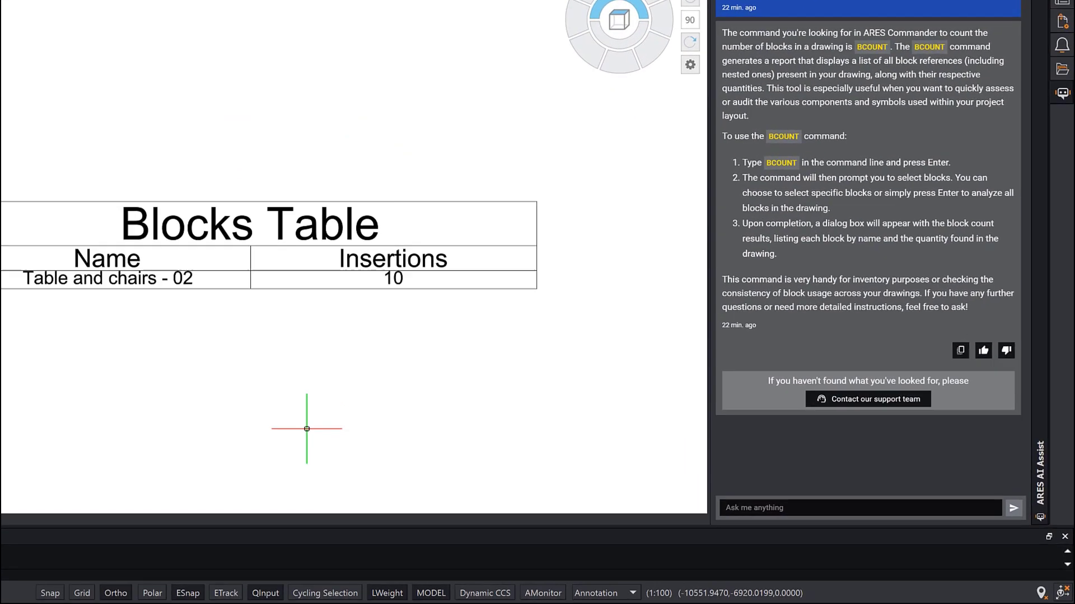